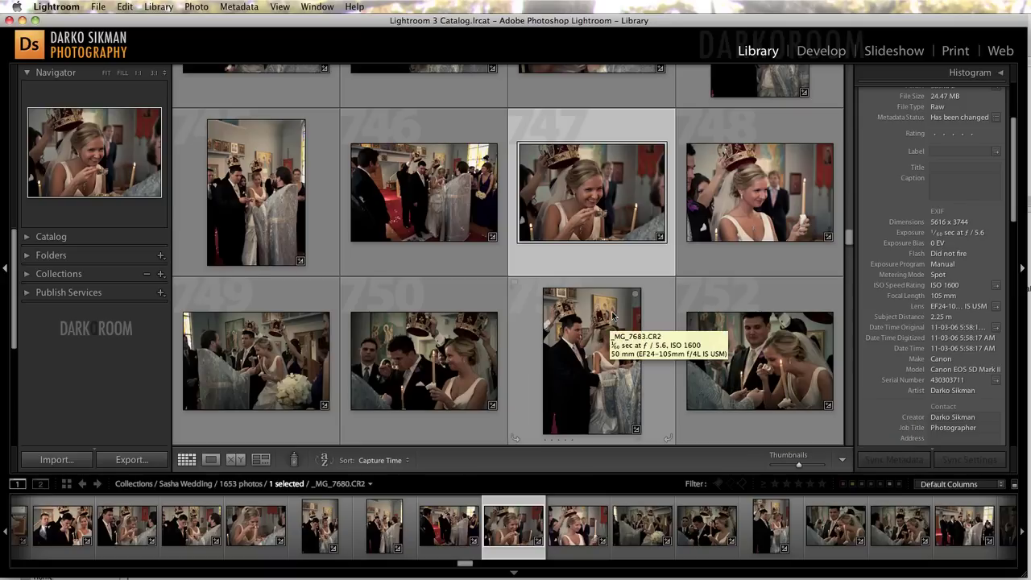
View a ceremony shot at full size, then open the other camera's matching photo 753
double_click(600, 258)
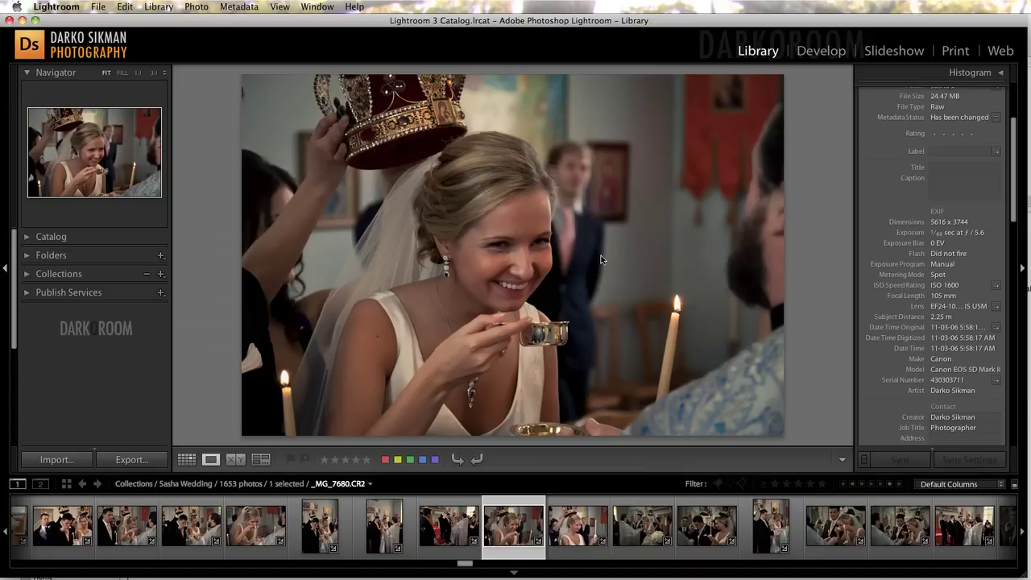
double_click(601, 255)
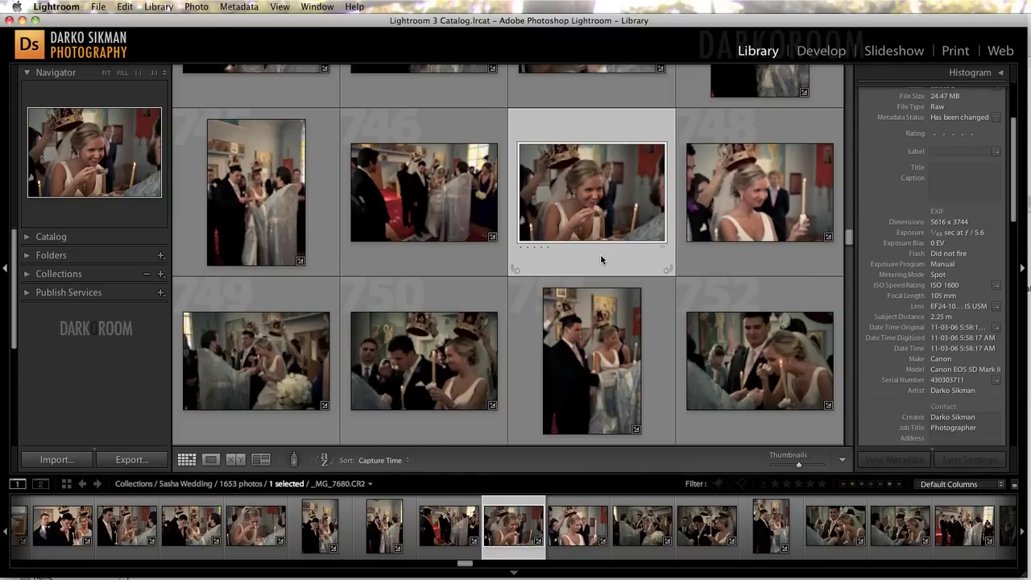
scroll(595, 291, "down", 1)
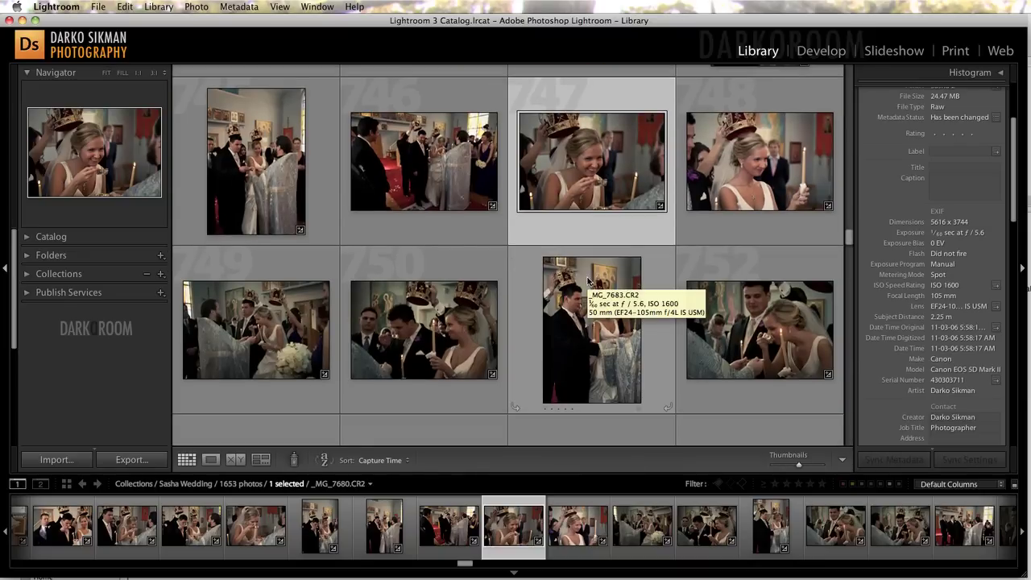
scroll(471, 310, "down", 4)
left_click(248, 314)
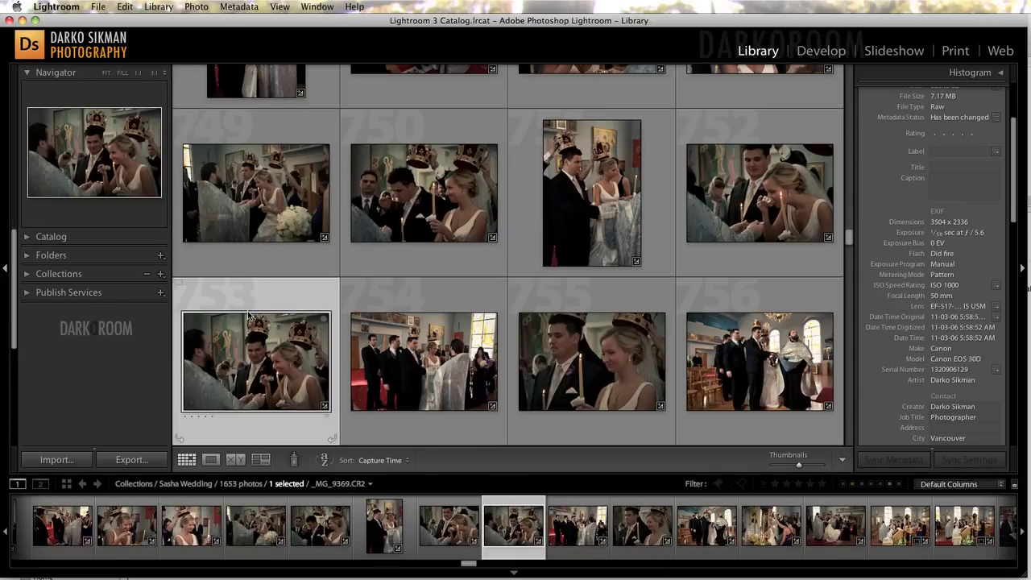
double_click(248, 315)
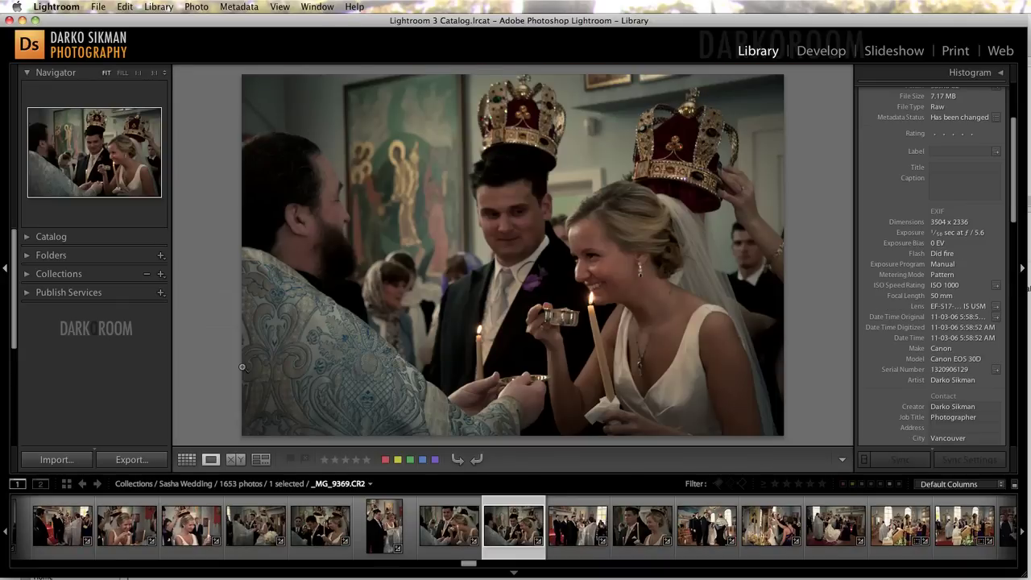
Compare capture times of the bride-sipping shot and _MG_9369, then return to grid view
left_click(125, 532)
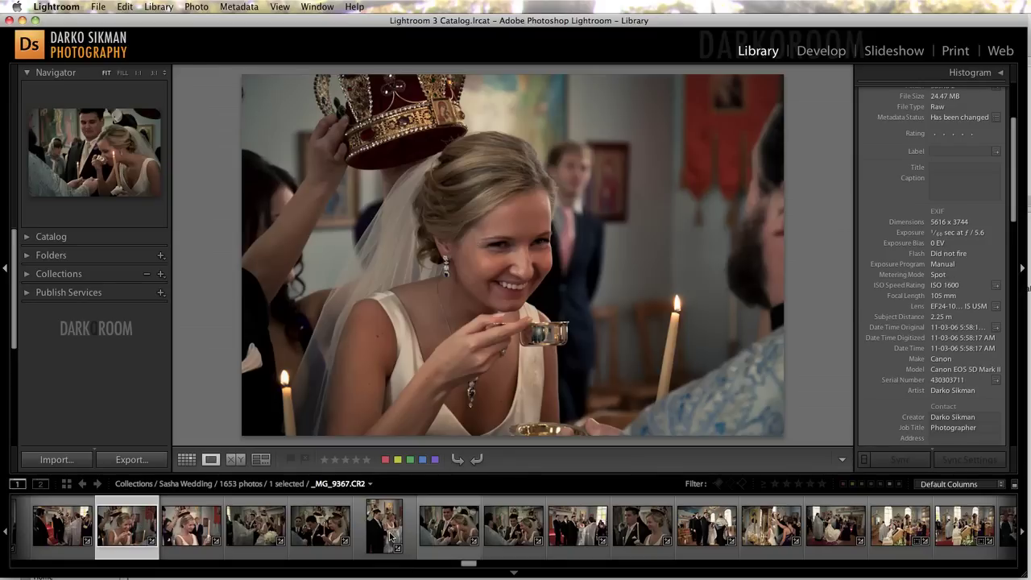
left_click(514, 539)
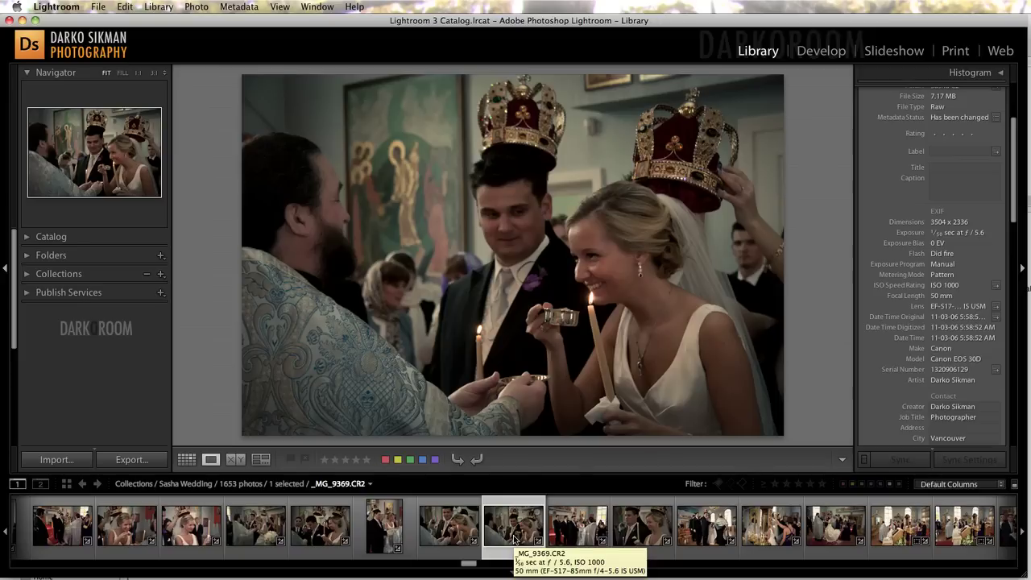
left_click(116, 538)
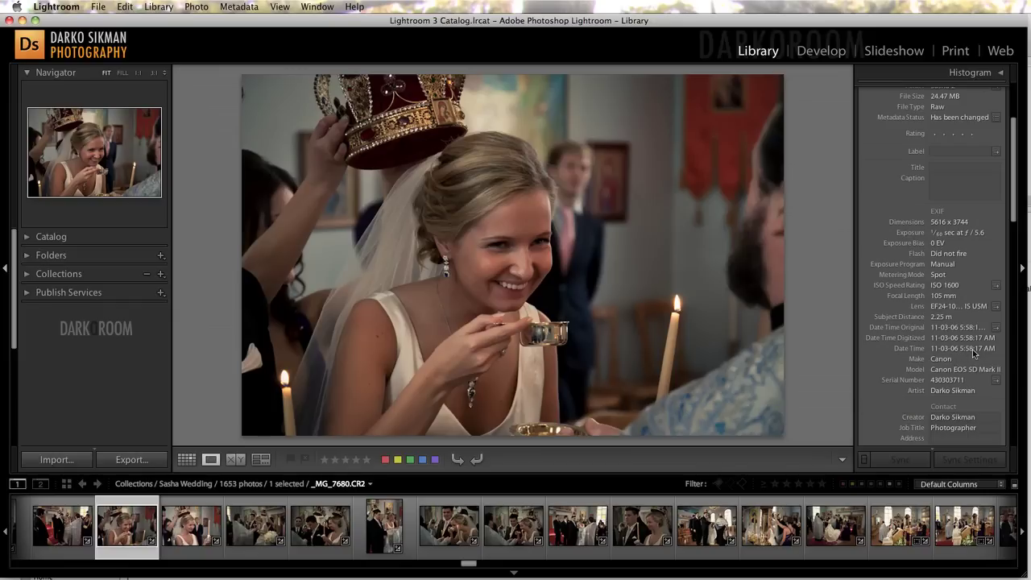
scroll(974, 352, "up", 1)
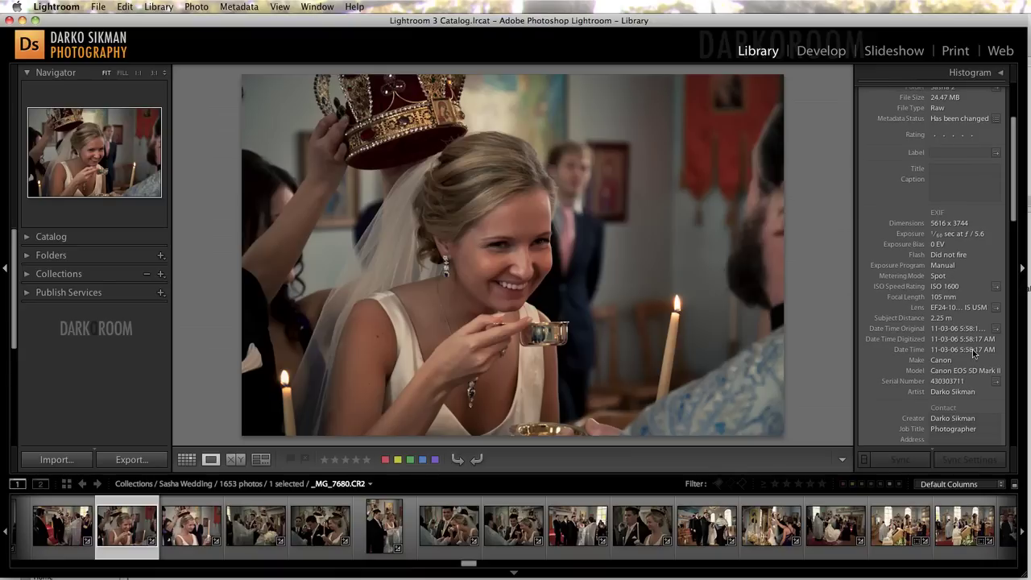
scroll(974, 352, "up", 1)
scroll(973, 362, "down", 1)
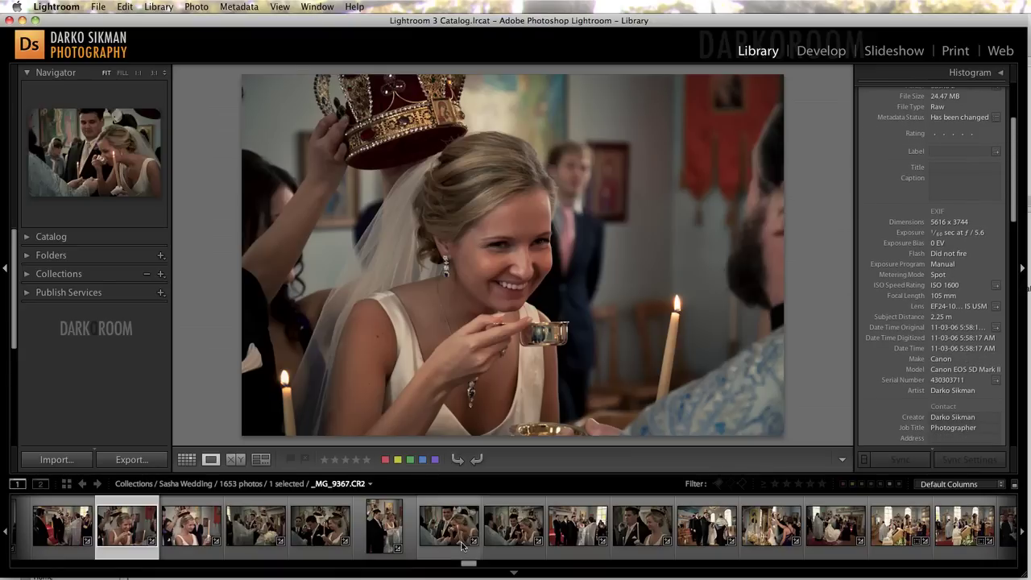
left_click(516, 527)
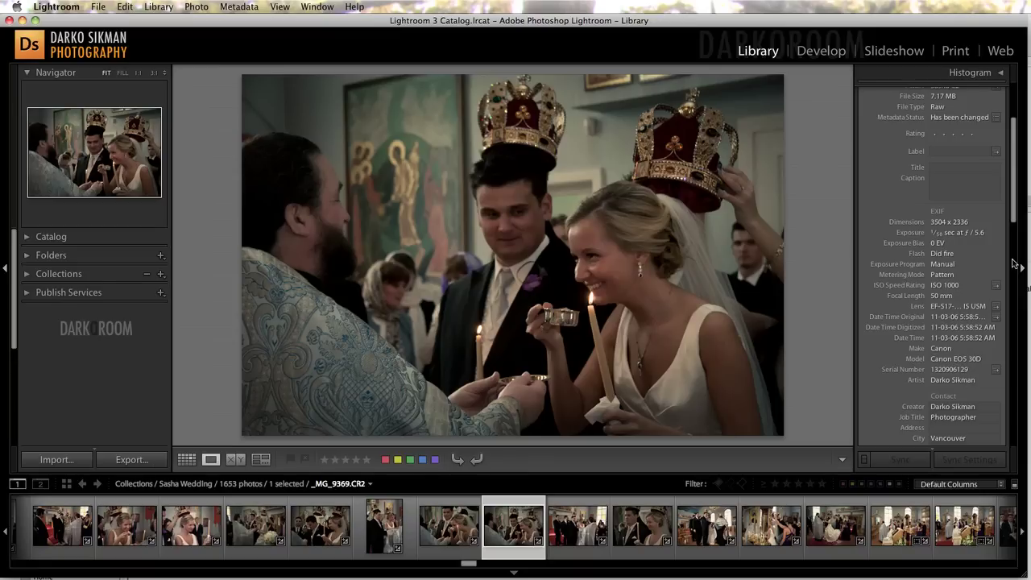
key("g")
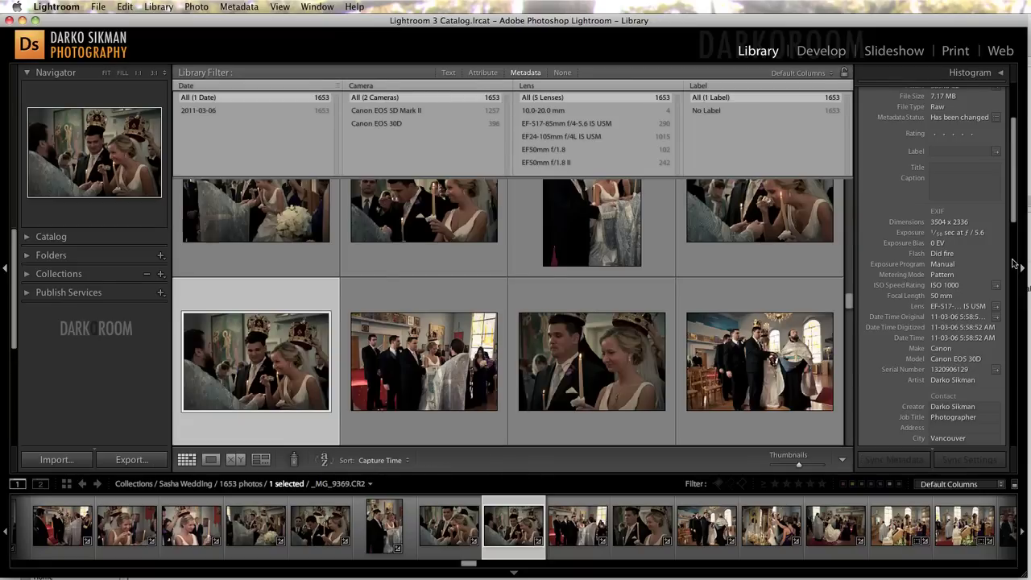
Filter the grid to Canon EOS 30D, select all 396 photos, and preview one in Loupe
left_click(366, 127)
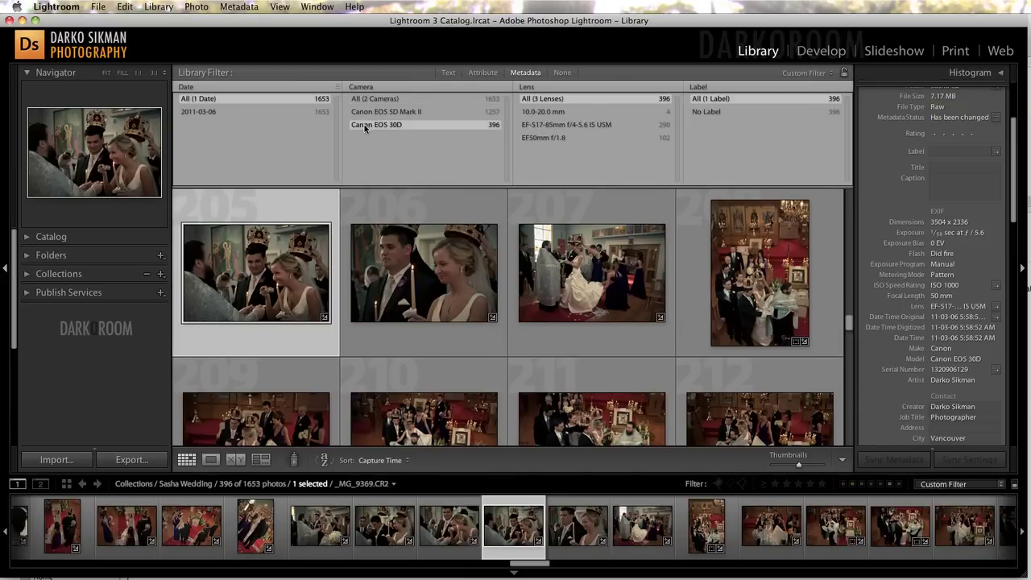
key("super+a")
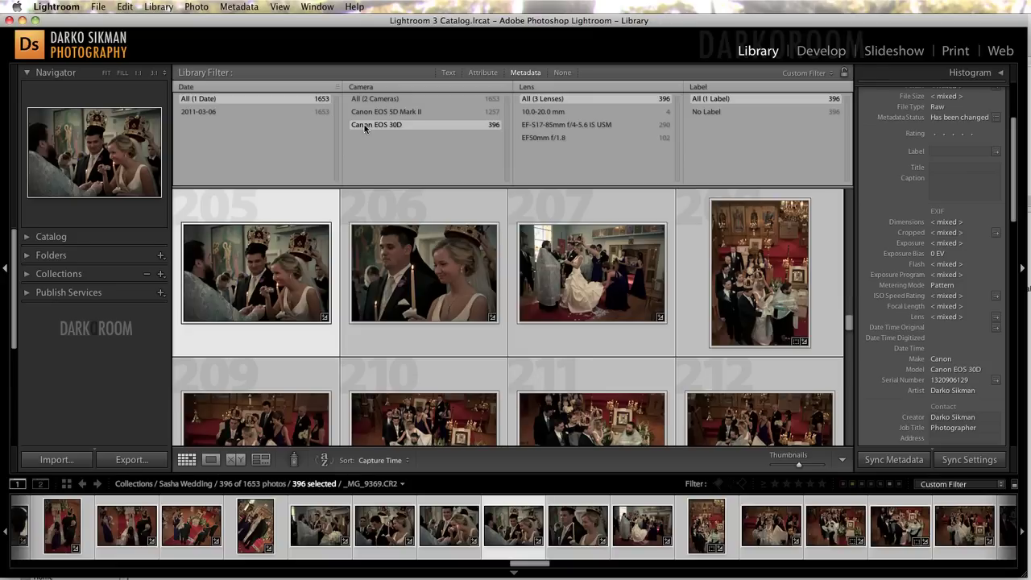
key("e")
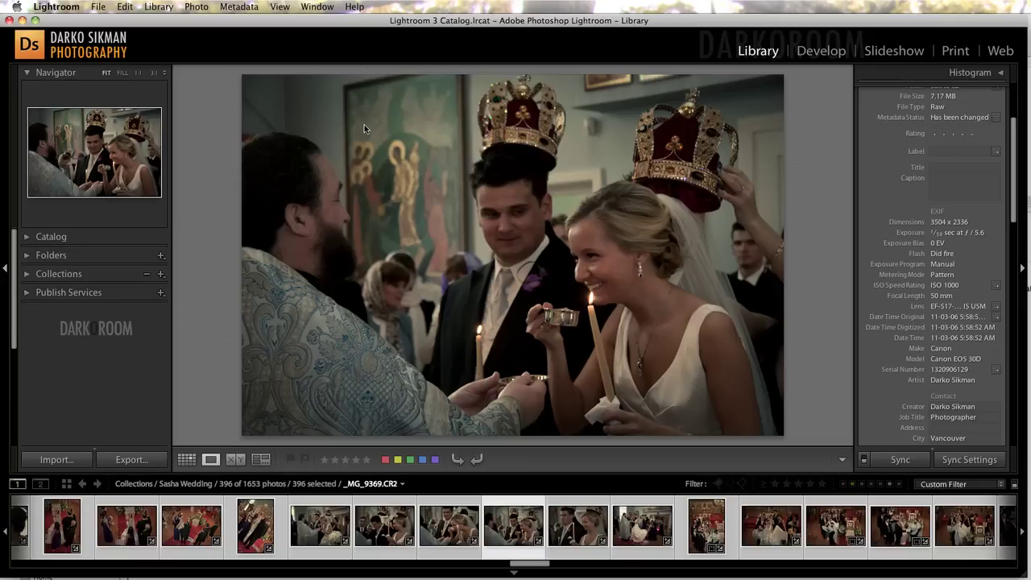
key("g")
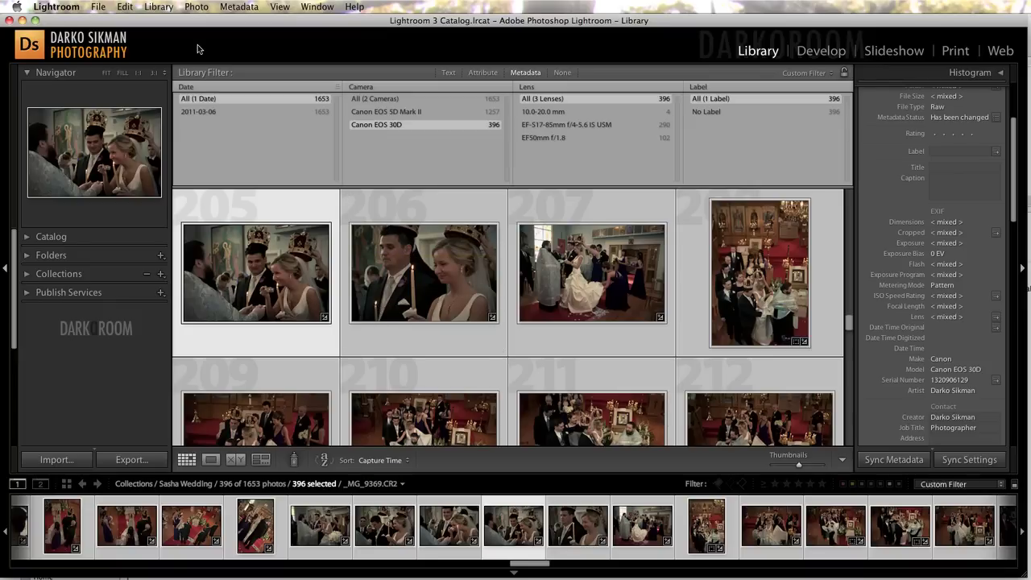
Change the 30D photos' capture time from 5:58:52 AM to 5:58:17 AM for all selected
left_click(233, 7)
left_click(270, 188)
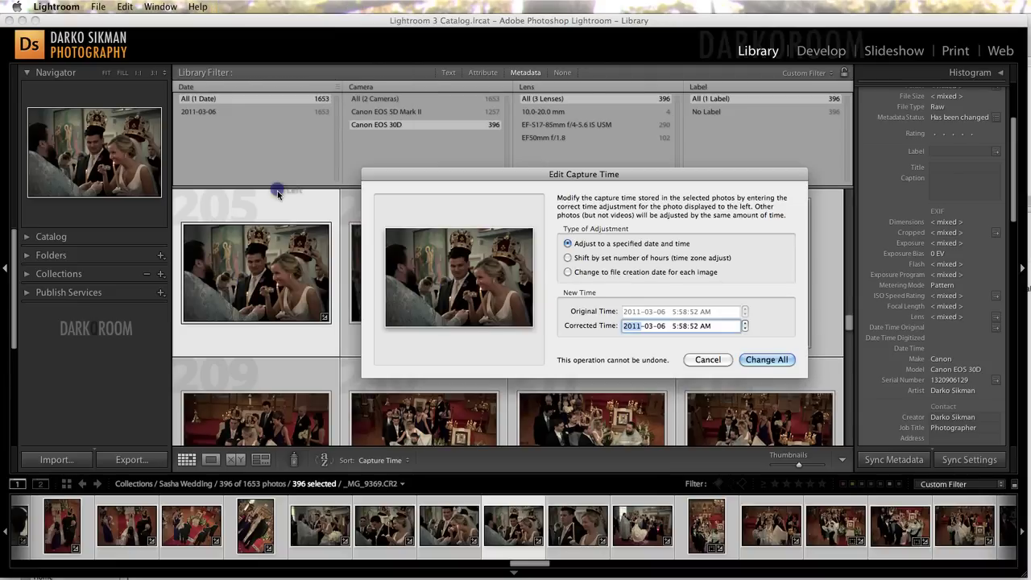
left_click(693, 326)
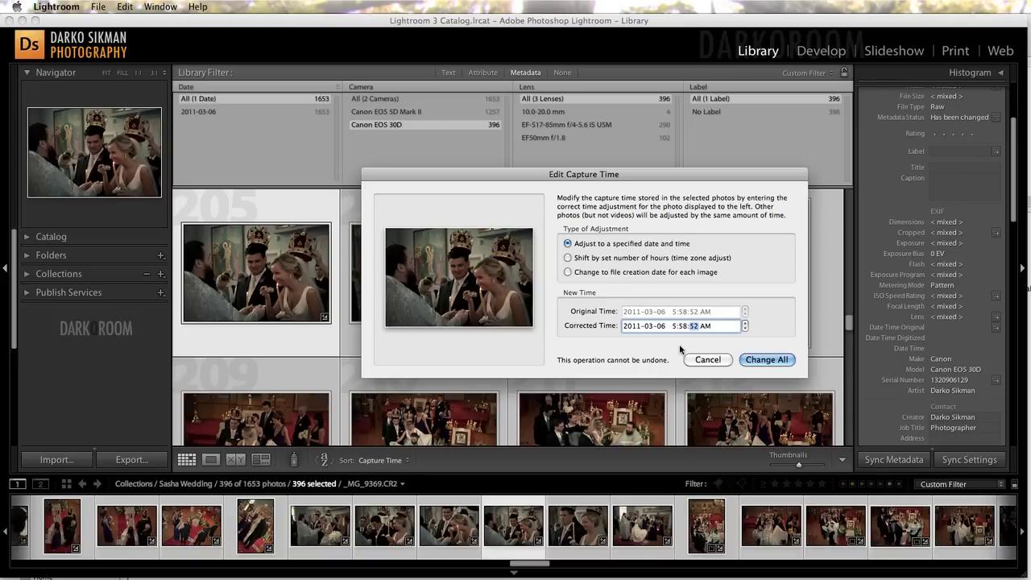
type("17")
left_click(771, 361)
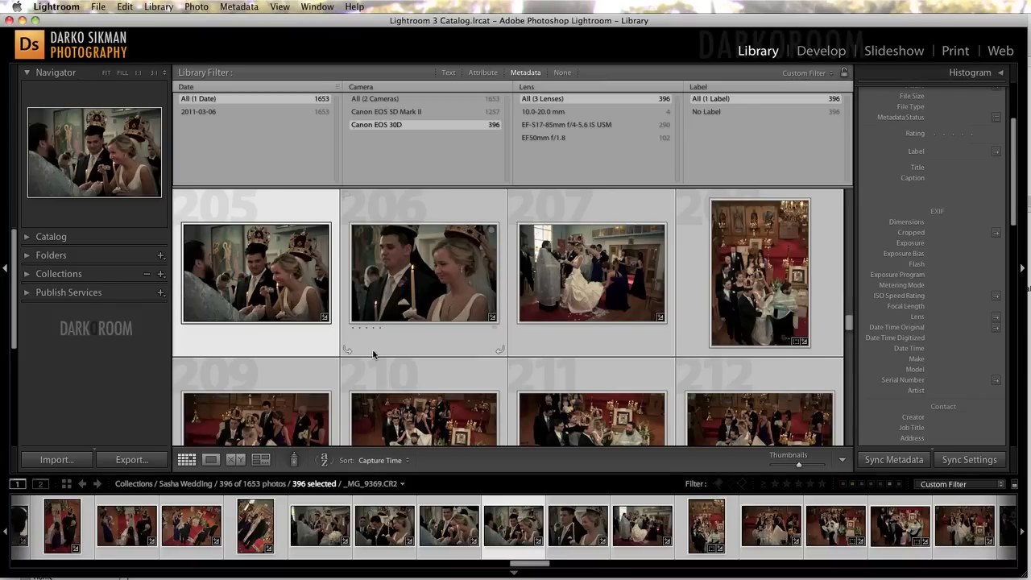
Clear the filter to show all 1653 photos and step from photo 750 through _MG_7680
key("backslash")
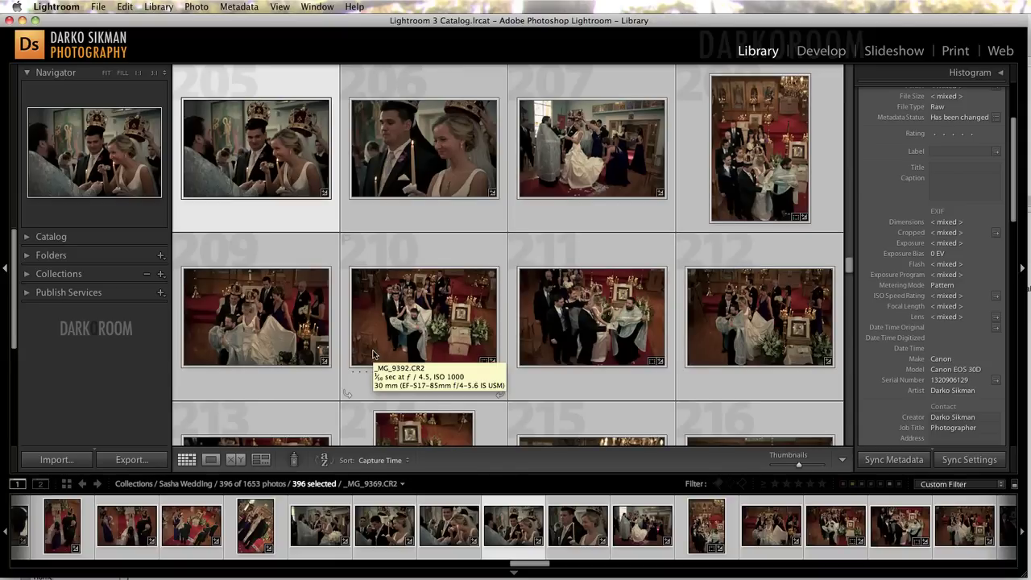
key("super+l")
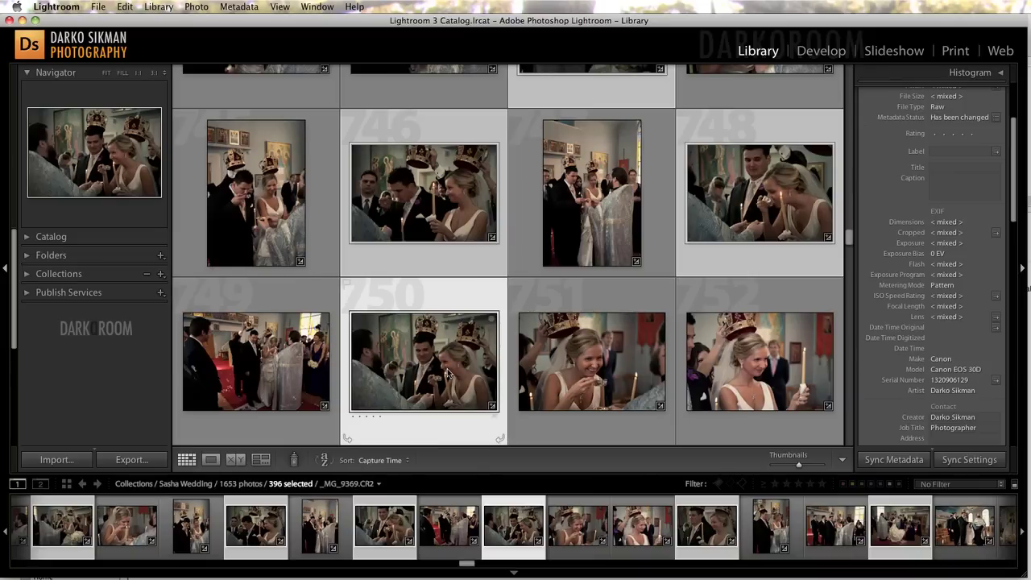
left_click(418, 429)
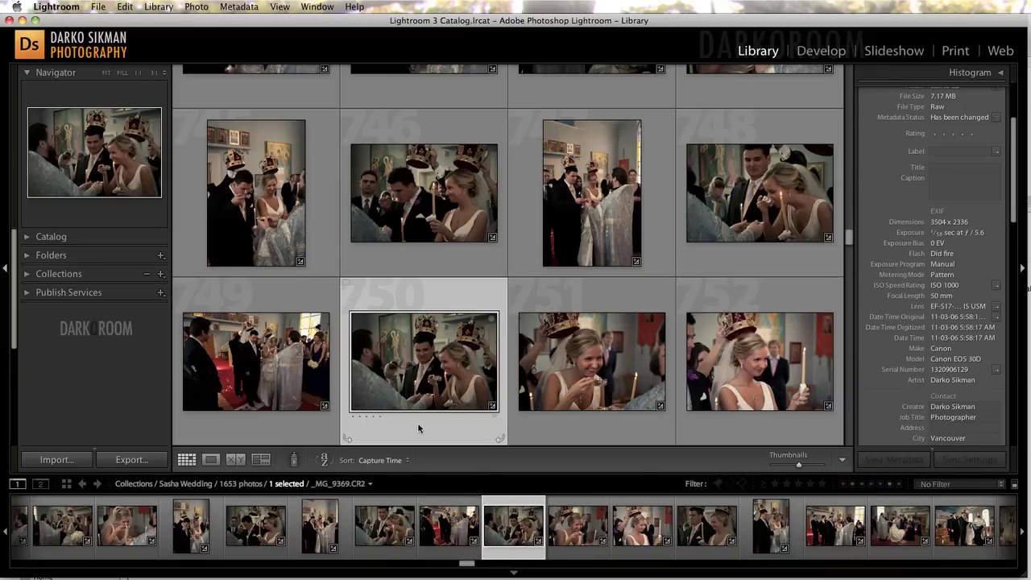
double_click(418, 429)
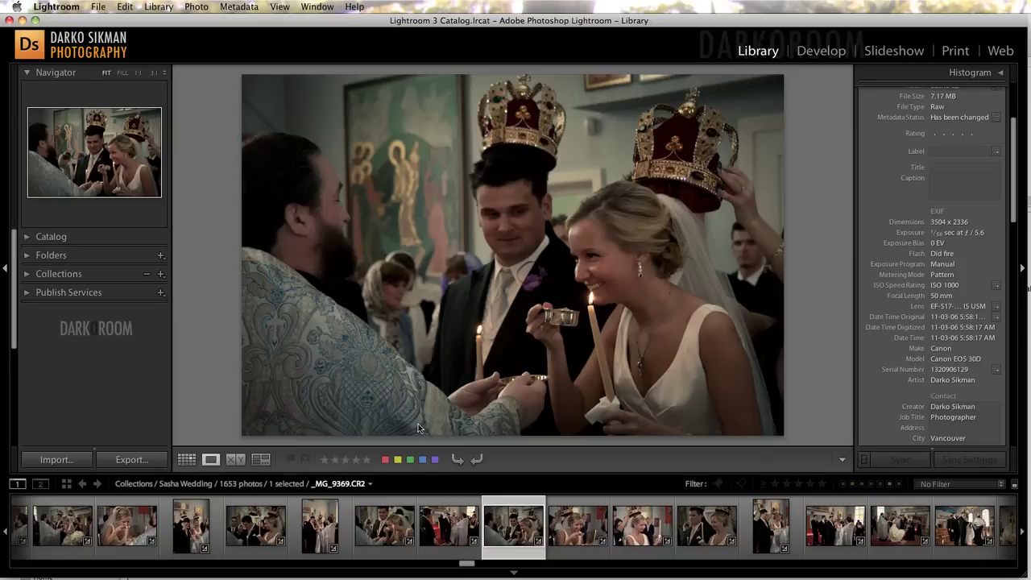
key("Right")
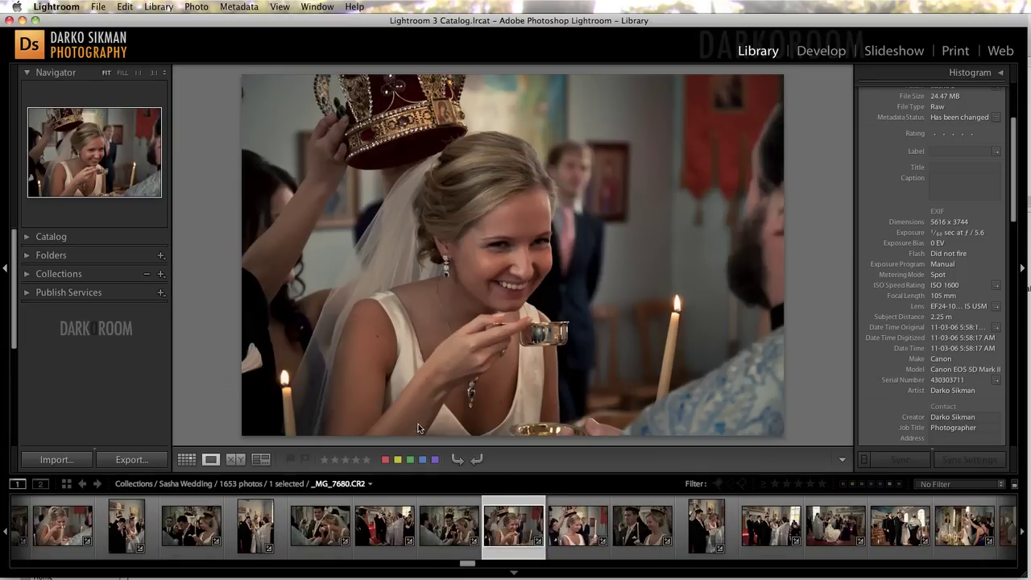
key("Left")
key("Right")
key("g")
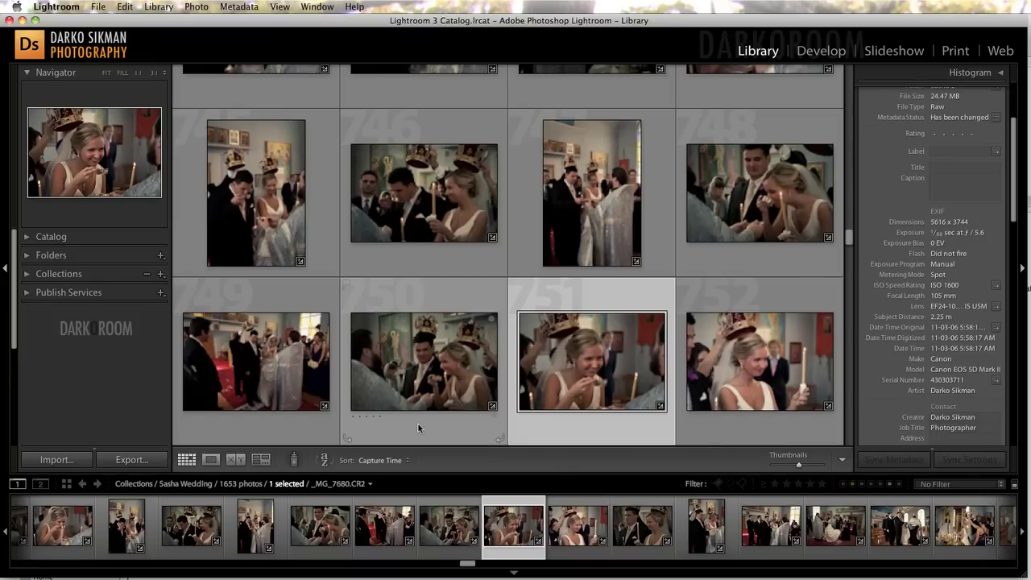
Check that photo 778, the altar shot and the bride close-up interleave in time order
scroll(444, 338, "down", 2)
scroll(444, 338, "down", 5)
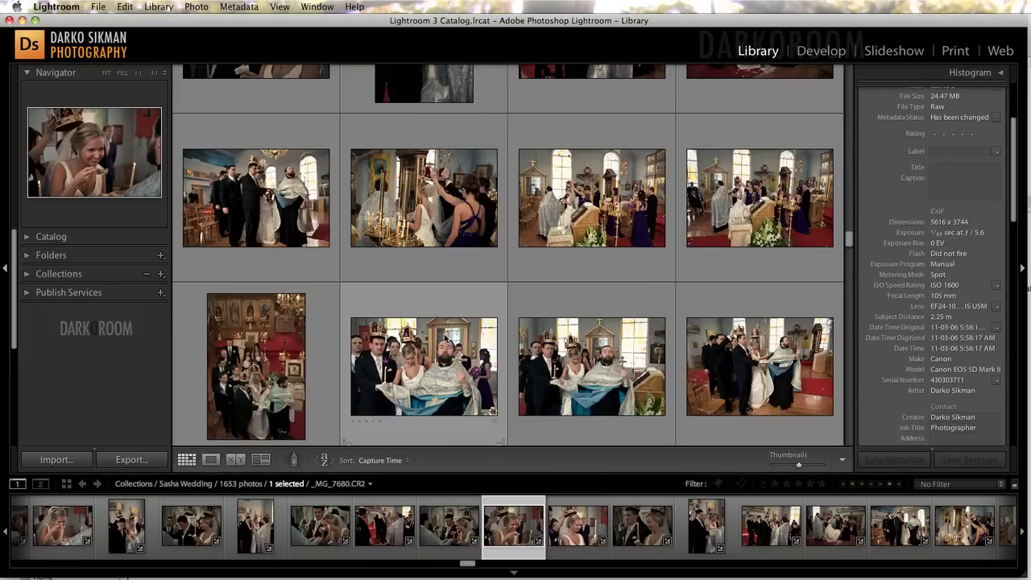
scroll(444, 339, "down", 3)
scroll(444, 337, "down", 3)
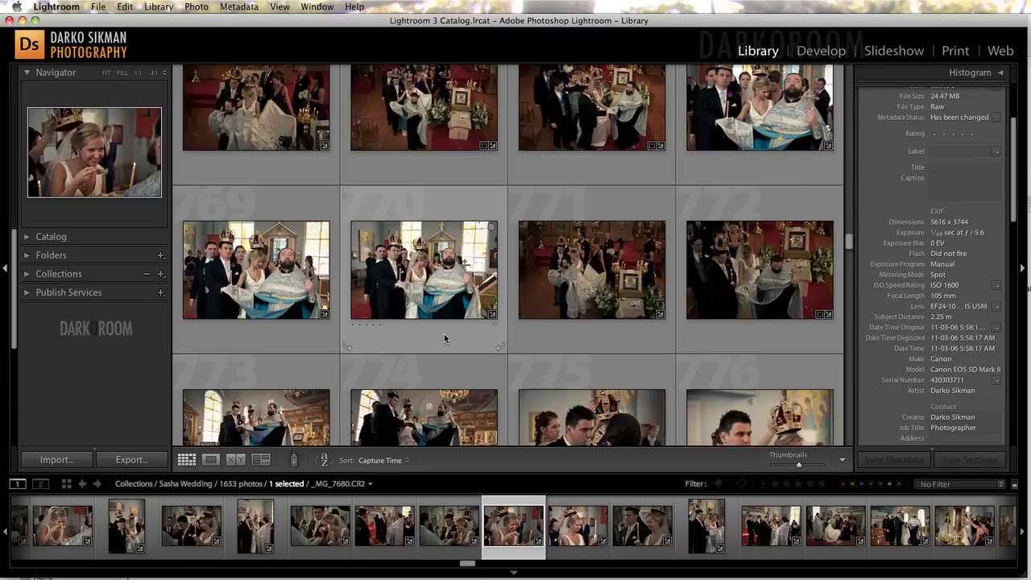
scroll(444, 338, "down", 3)
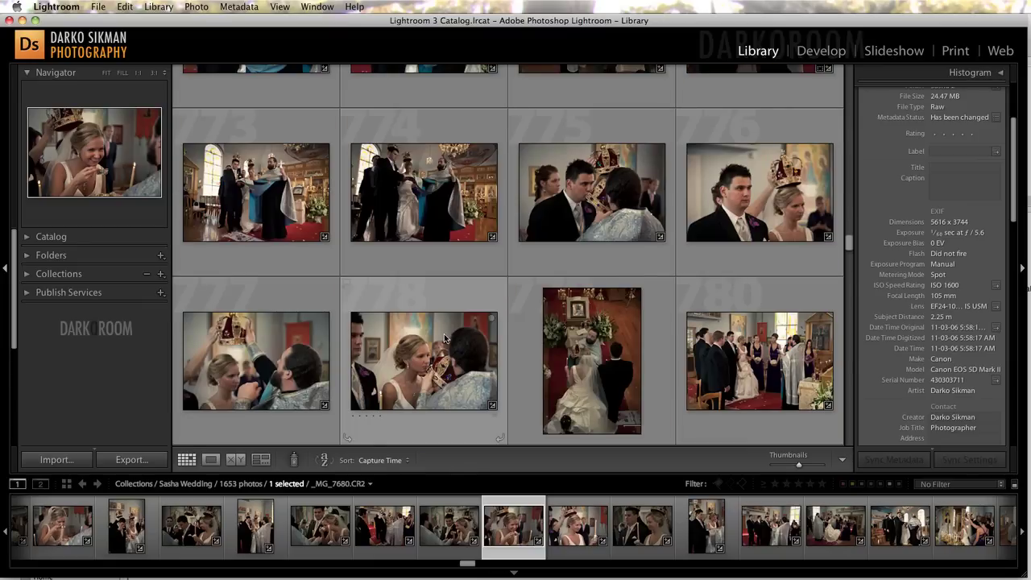
scroll(422, 393, "down", 1)
left_click(421, 393)
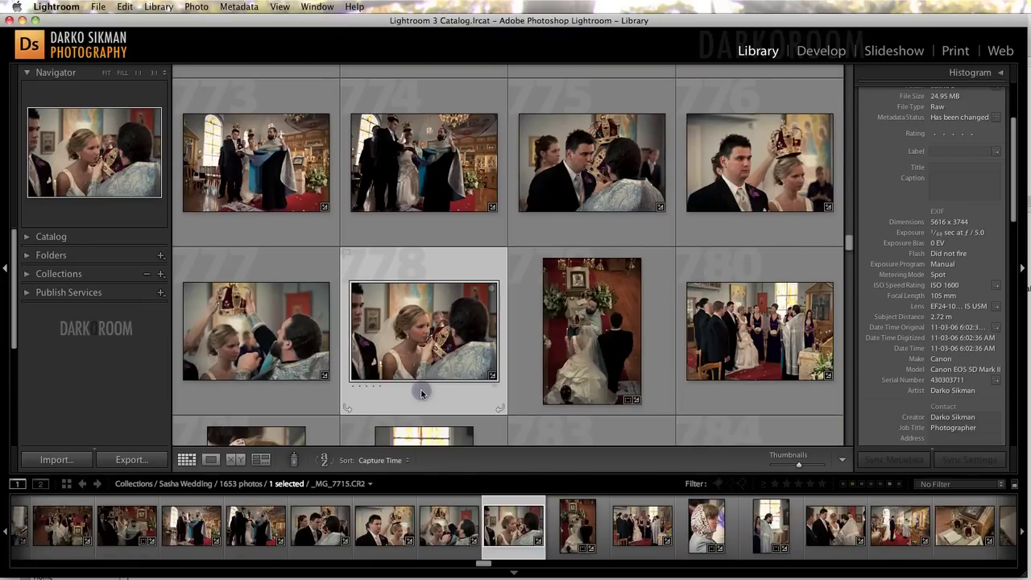
double_click(421, 392)
key("Right")
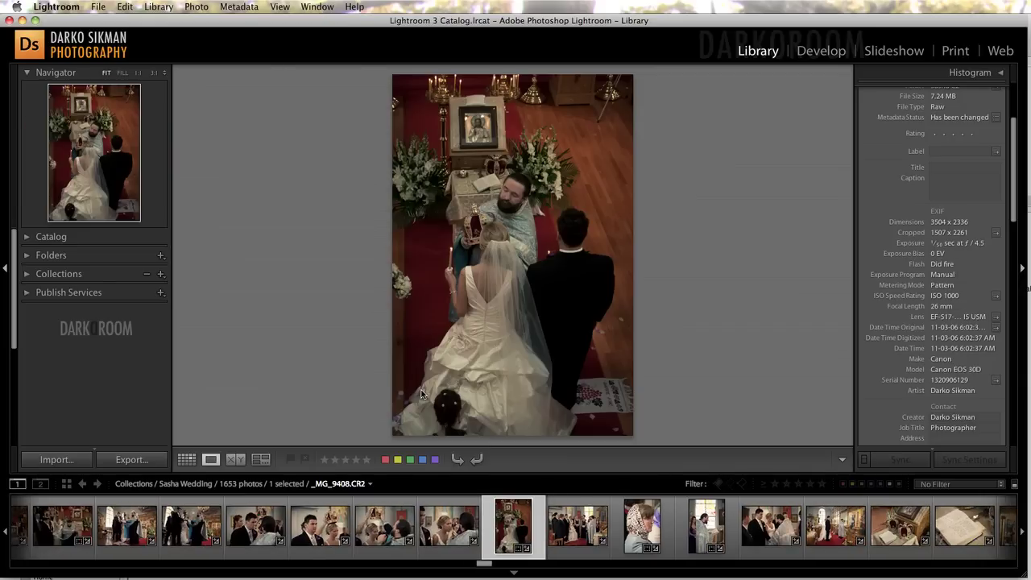
key("Right")
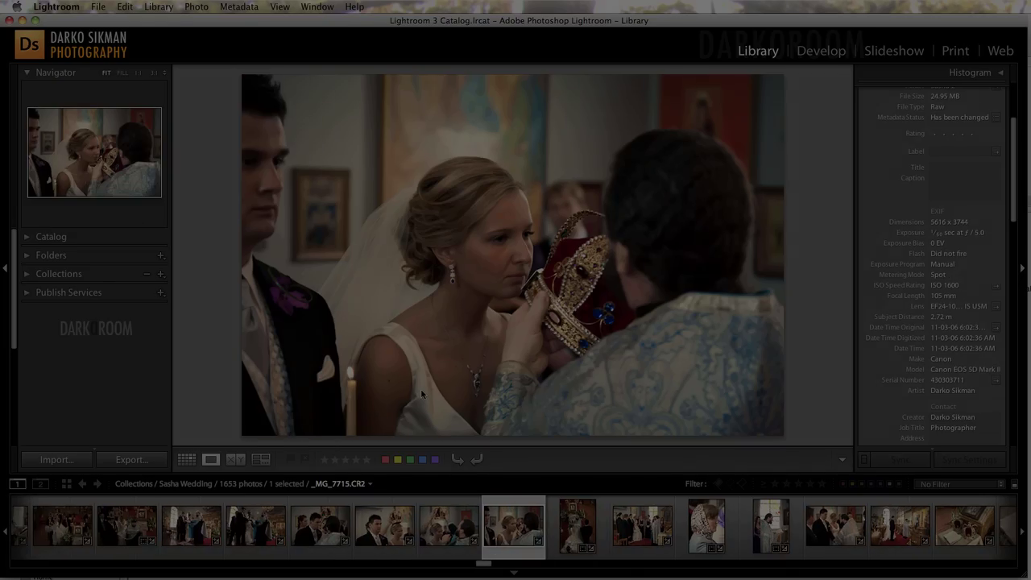